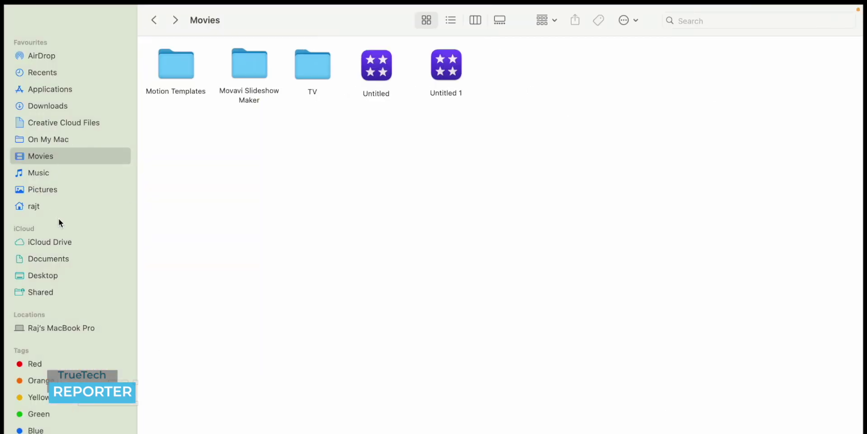
Step: Browse the Documents and Downloads folders, then close the full-screen Finder window
{"action": "left_click", "coordinate": [69, 259]}
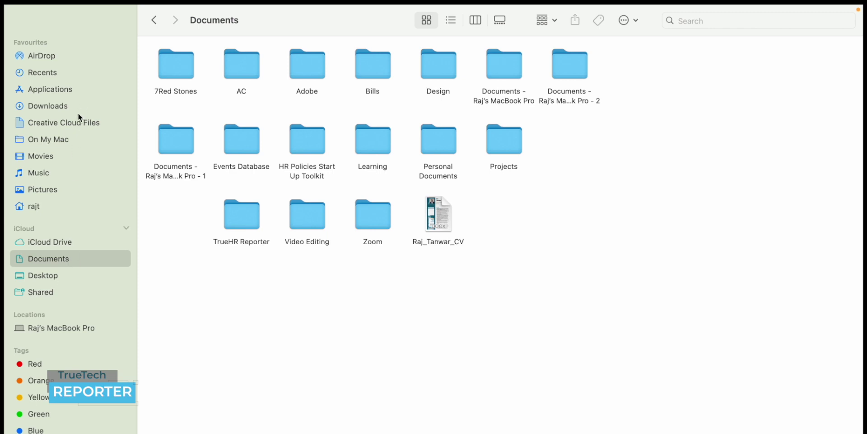
{"action": "left_click", "coordinate": [77, 112]}
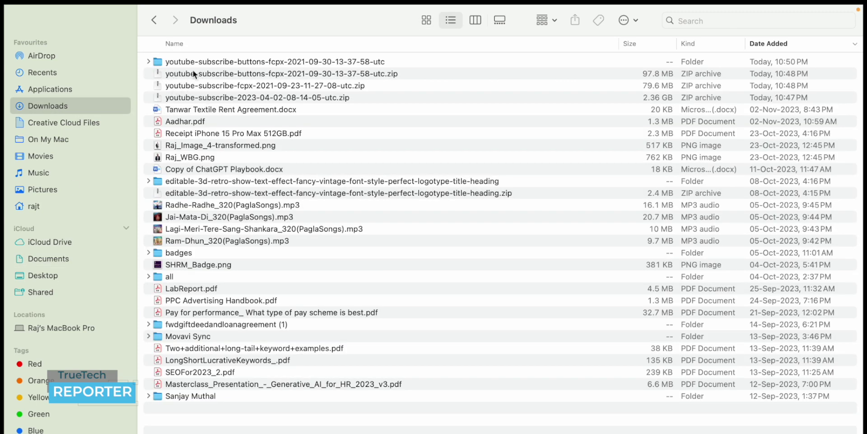
{"action": "mouse_move", "coordinate": [57, 6]}
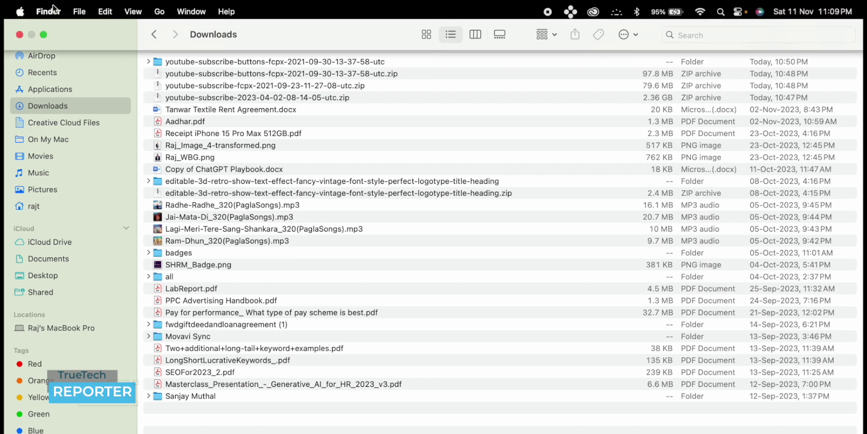
{"action": "left_click", "coordinate": [19, 35]}
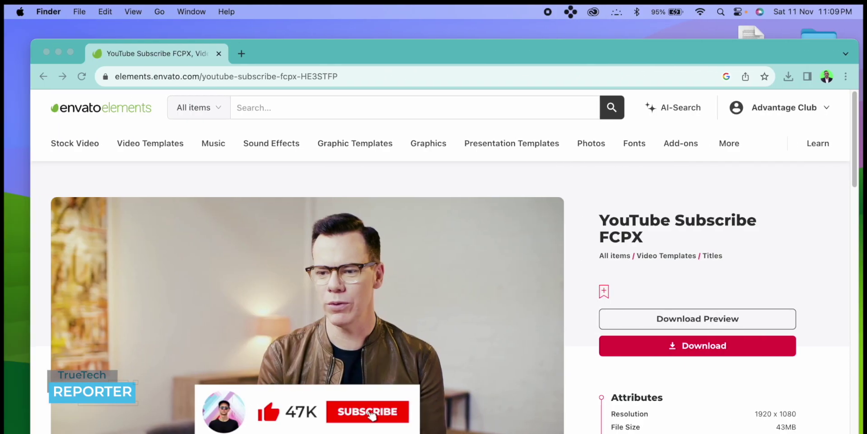
Step: Open a new full-screen Finder window and browse Creative Cloud Files and On My Mac
{"action": "key", "text": "super+n"}
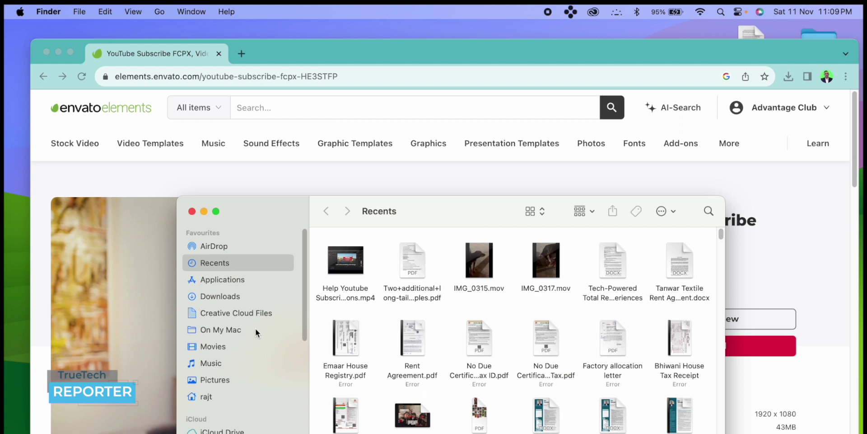
{"action": "scroll", "coordinate": [256, 328], "scroll_direction": "down", "scroll_amount": 5}
{"action": "left_click", "coordinate": [214, 210]}
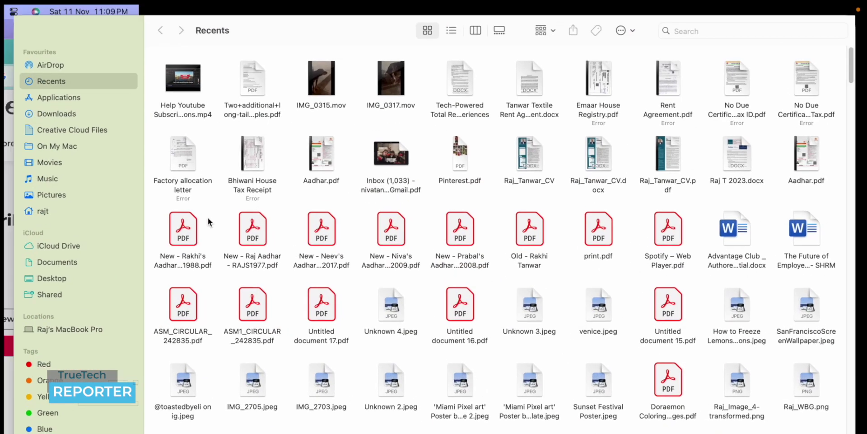
{"action": "left_click", "coordinate": [60, 119]}
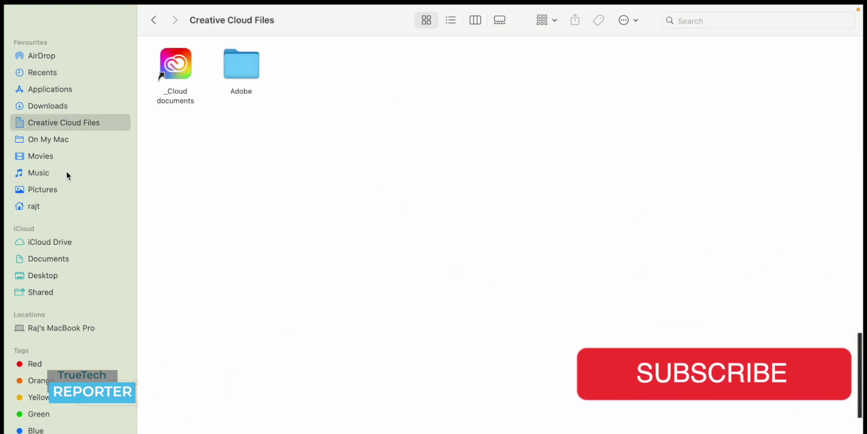
{"action": "left_click", "coordinate": [63, 145]}
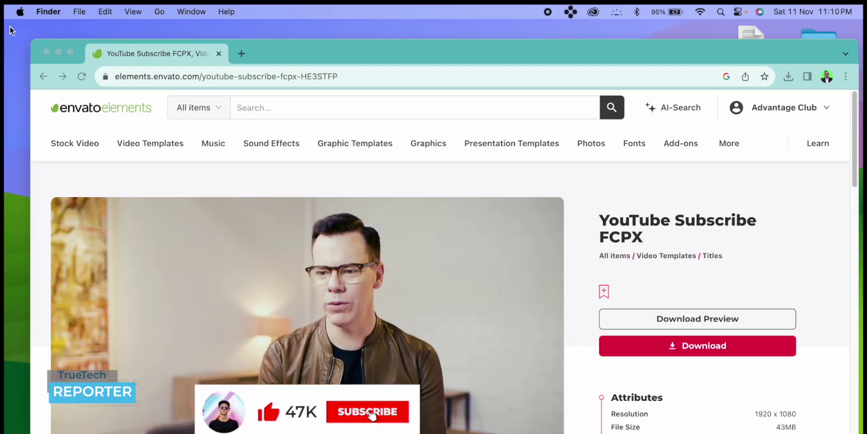
{"action": "left_click", "coordinate": [49, 11]}
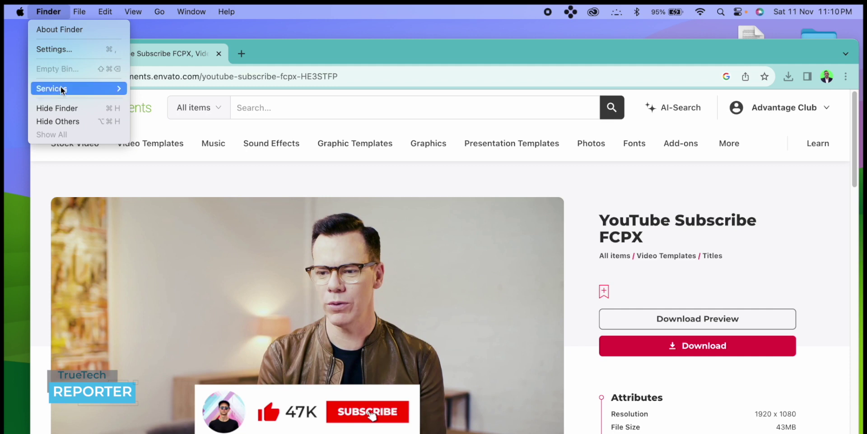
Step: Review Finder Settings' General, Tags, Sidebar and Advanced tabs, ending on Sidebar, then close it
{"action": "left_click", "coordinate": [57, 49]}
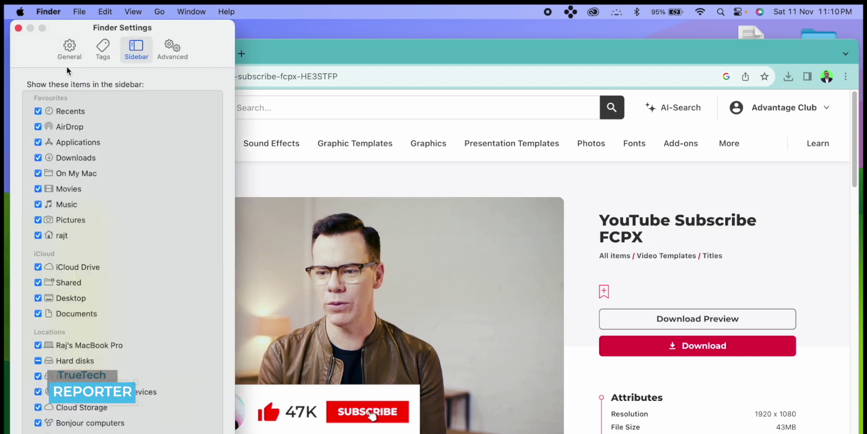
{"action": "left_click", "coordinate": [63, 48]}
{"action": "left_click", "coordinate": [102, 49]}
{"action": "left_click", "coordinate": [135, 49]}
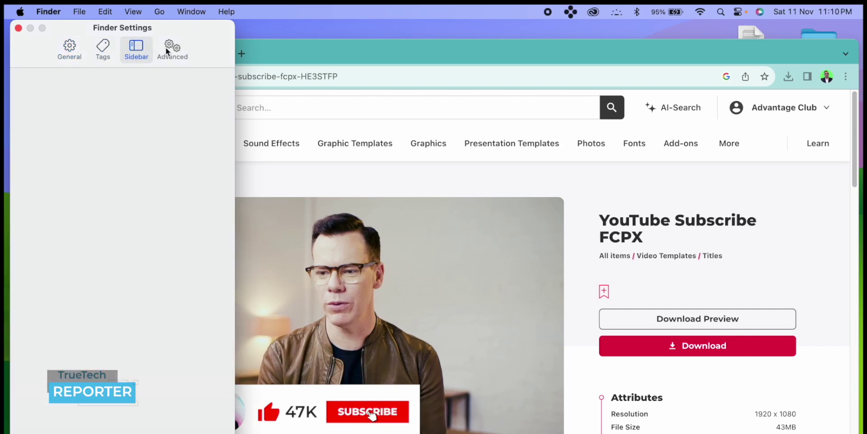
{"action": "left_click", "coordinate": [170, 48]}
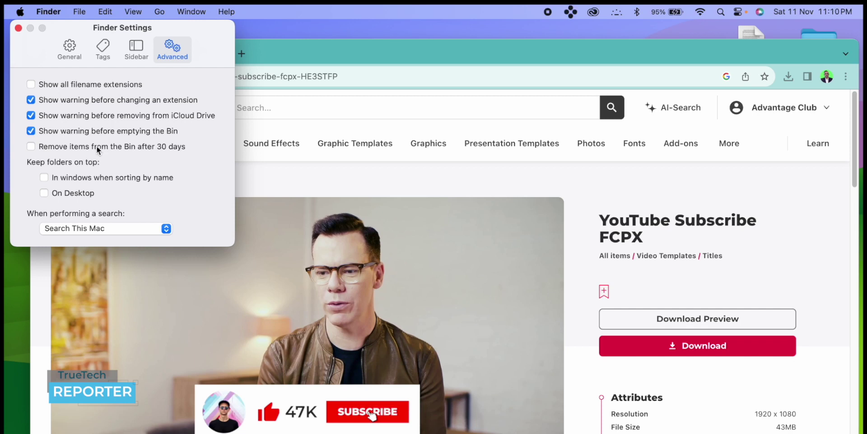
{"action": "left_click", "coordinate": [103, 49]}
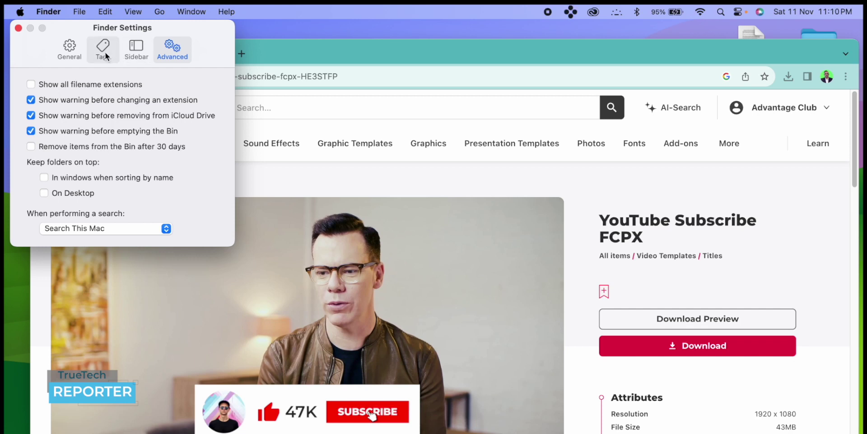
{"action": "left_click", "coordinate": [136, 47]}
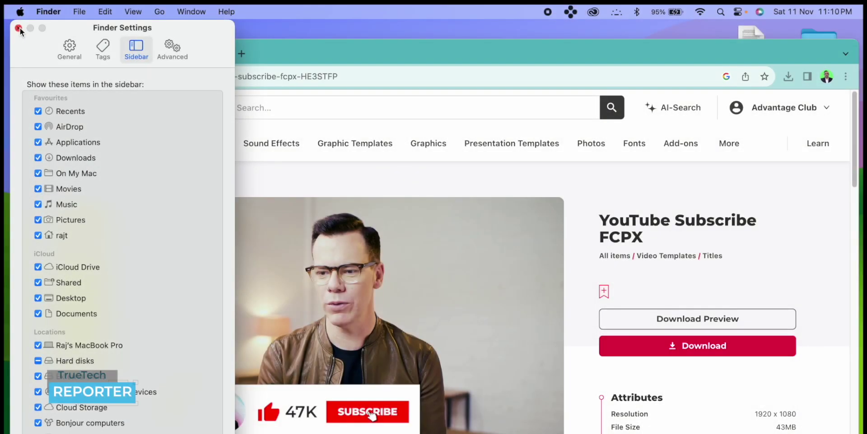
{"action": "left_click", "coordinate": [18, 28]}
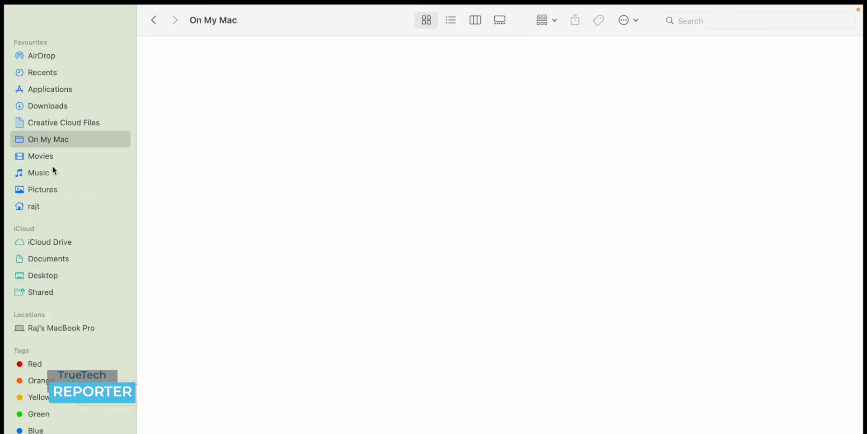
Step: Open Movies > Motion Templates and take the Finder window out of full screen
{"action": "left_click", "coordinate": [56, 158]}
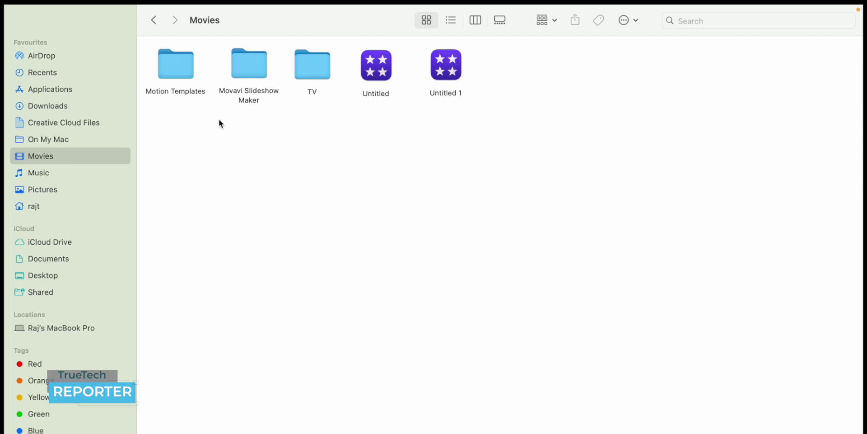
{"action": "double_click", "coordinate": [183, 72]}
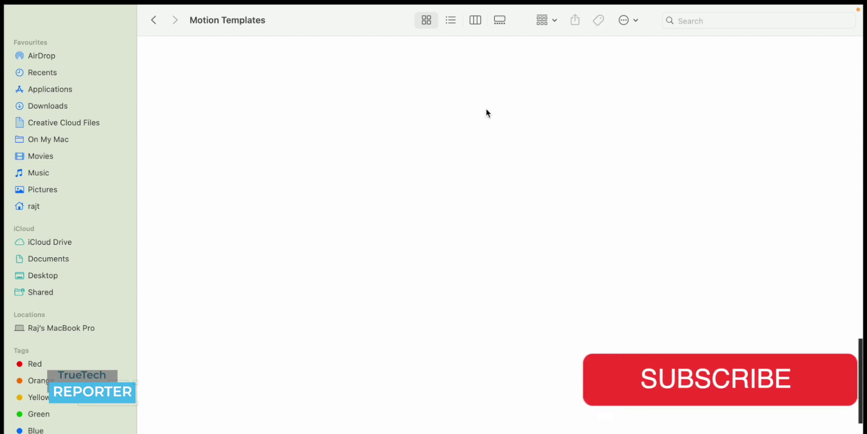
{"action": "mouse_move", "coordinate": [113, 1]}
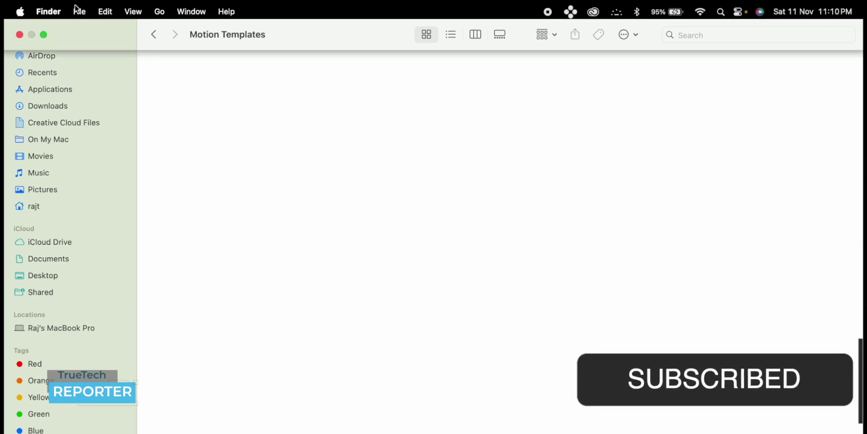
{"action": "left_click", "coordinate": [44, 34]}
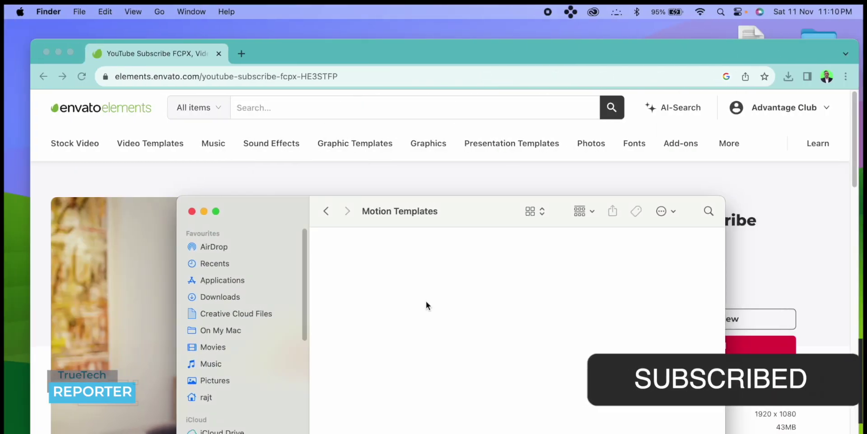
Step: Reopen the empty Motion Templates folder from Movies in the smaller window
{"action": "left_click", "coordinate": [242, 297]}
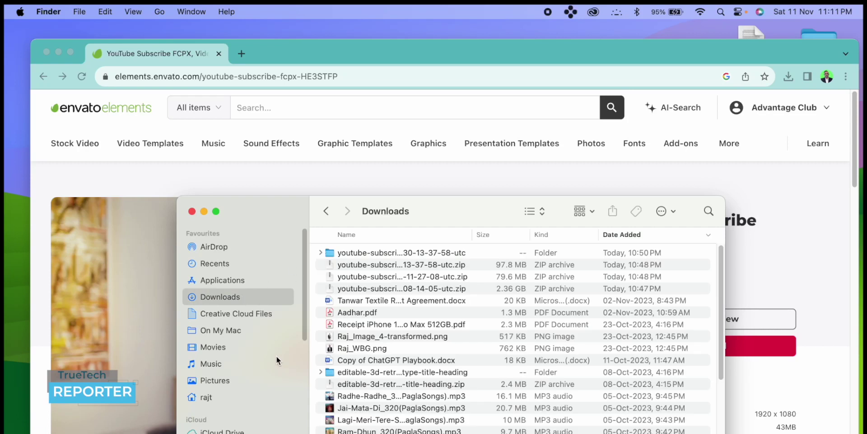
{"action": "left_click", "coordinate": [251, 349]}
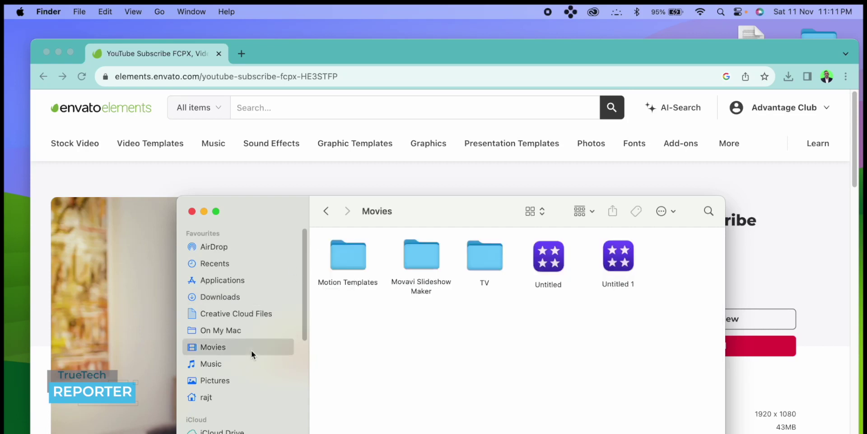
{"action": "left_click", "coordinate": [340, 253]}
{"action": "double_click", "coordinate": [339, 254]}
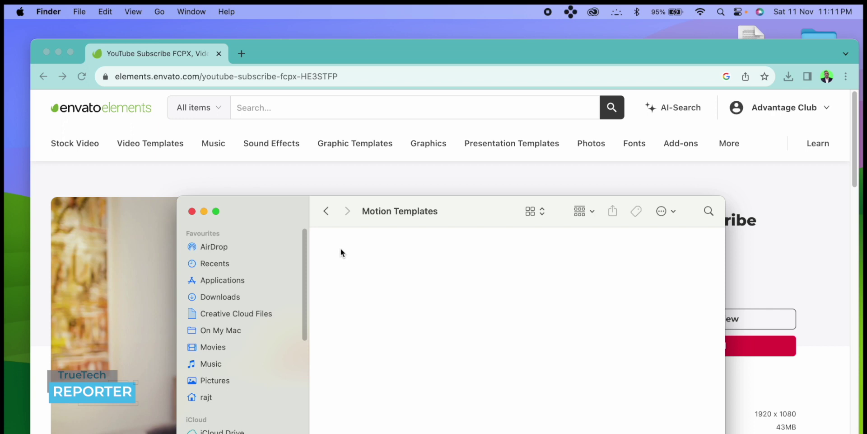
Step: Create a new folder named 'Effects' inside Motion Templates
{"action": "right_click", "coordinate": [341, 253]}
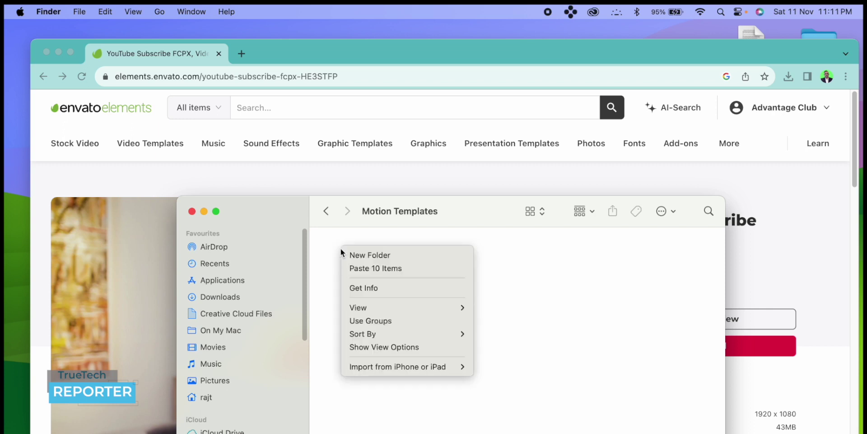
{"action": "left_click", "coordinate": [374, 260]}
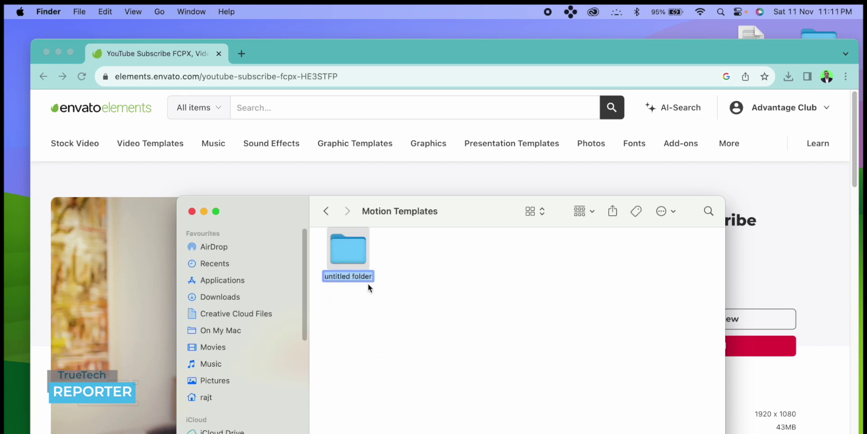
{"action": "type", "text": "Effe"}
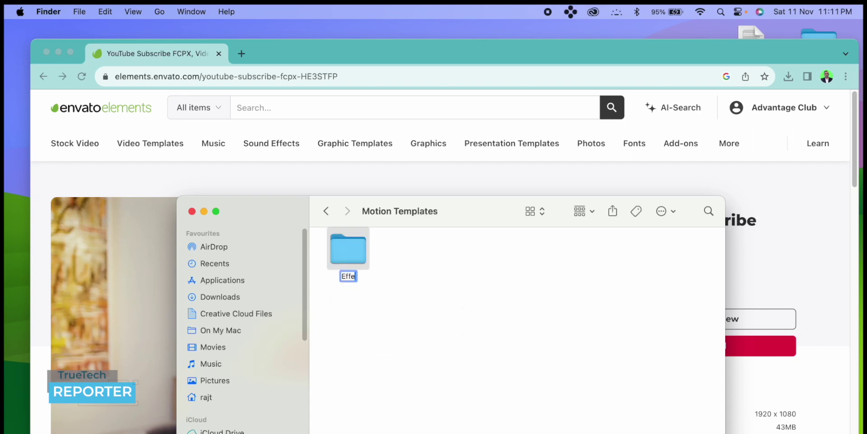
{"action": "type", "text": "cts"}
{"action": "left_click", "coordinate": [432, 284]}
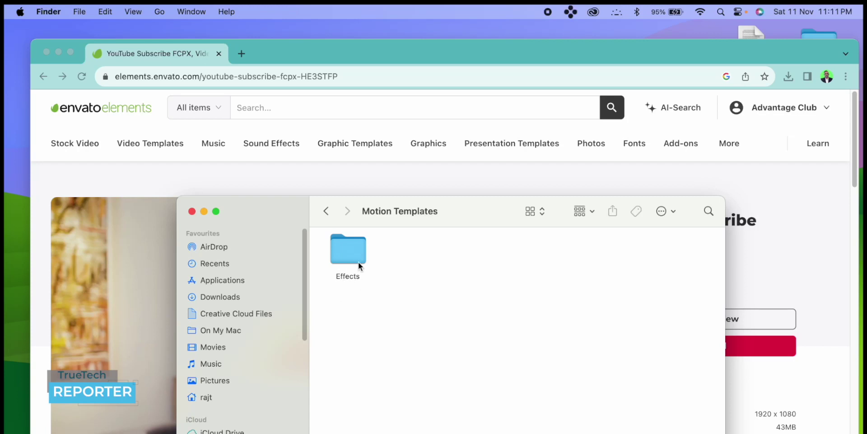
{"action": "right_click", "coordinate": [353, 245]}
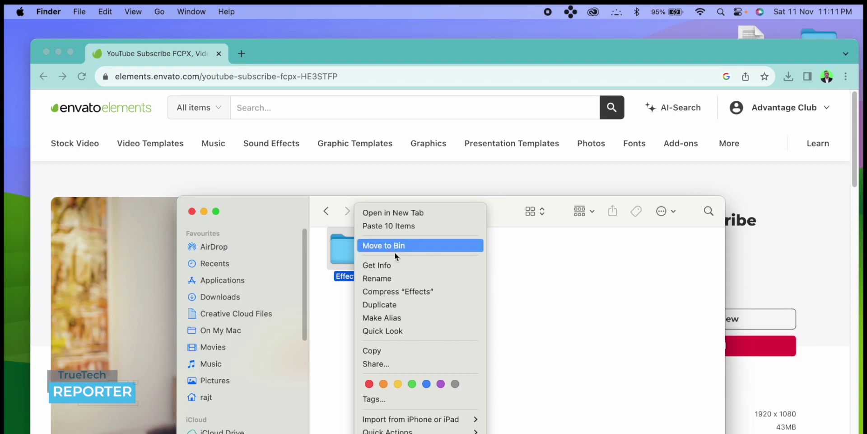
Step: Append '.localized' to the Effects folder name in its Get Info Name & Extension field
{"action": "left_click", "coordinate": [397, 265]}
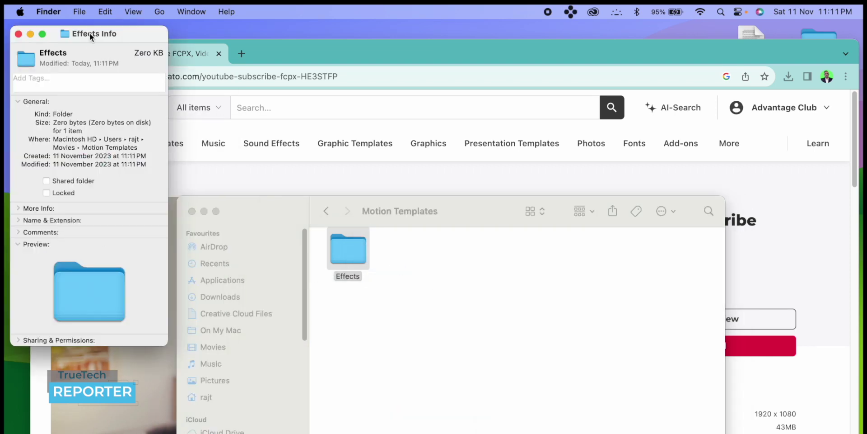
{"action": "left_click_drag", "start_coordinate": [90, 31], "coordinate": [292, 52]}
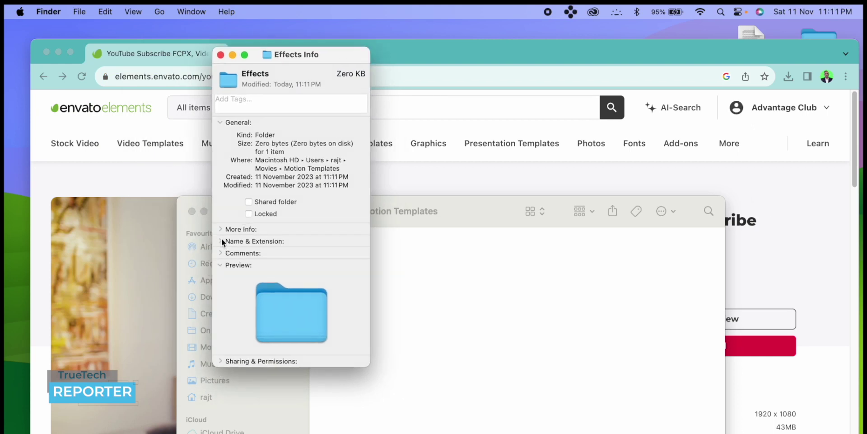
{"action": "left_click", "coordinate": [221, 240]}
{"action": "left_click", "coordinate": [252, 256]}
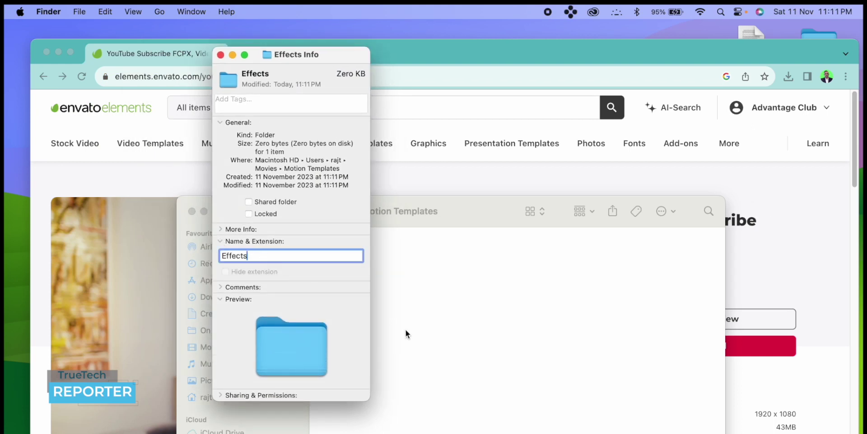
{"action": "type", "text": "."}
{"action": "type", "text": "localized"}
{"action": "left_click_drag", "start_coordinate": [248, 255], "coordinate": [304, 256]}
{"action": "left_click", "coordinate": [220, 55]}
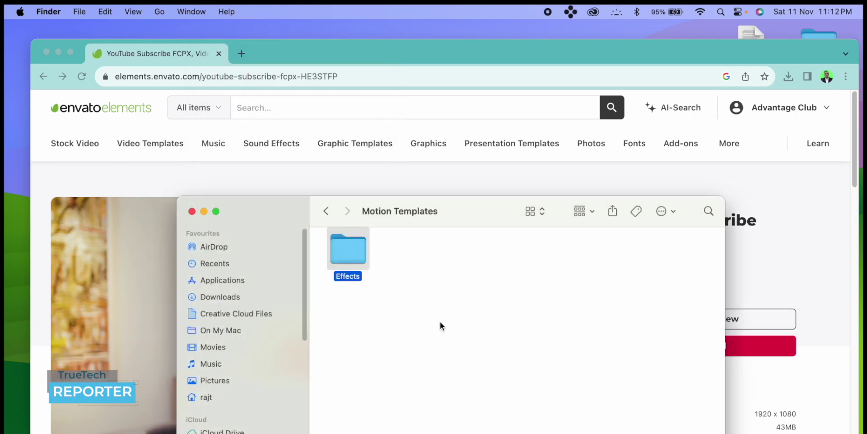
Step: Reopen Effects' Get Info to confirm the name is Effects.localized
{"action": "right_click", "coordinate": [351, 248]}
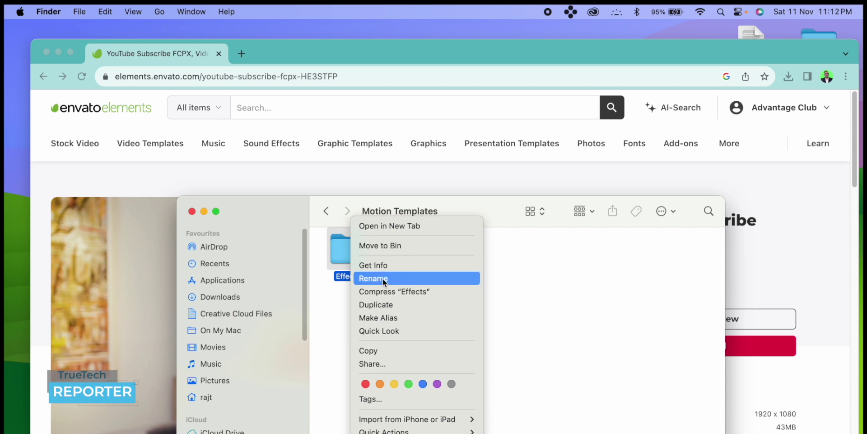
{"action": "left_click", "coordinate": [391, 265]}
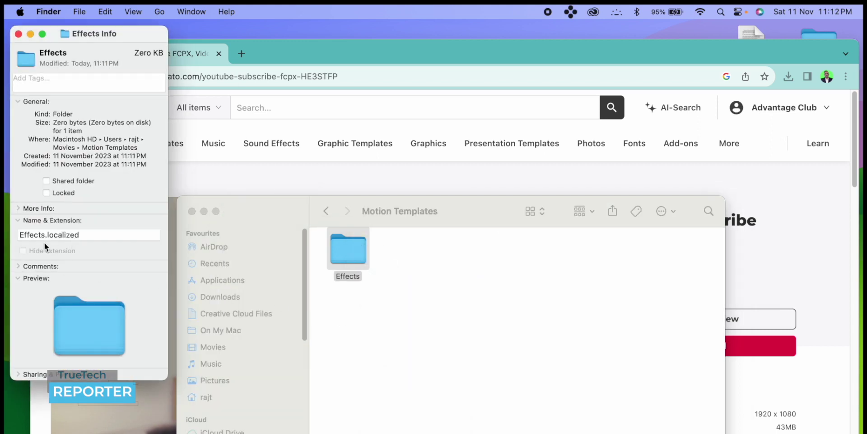
{"action": "left_click", "coordinate": [18, 34]}
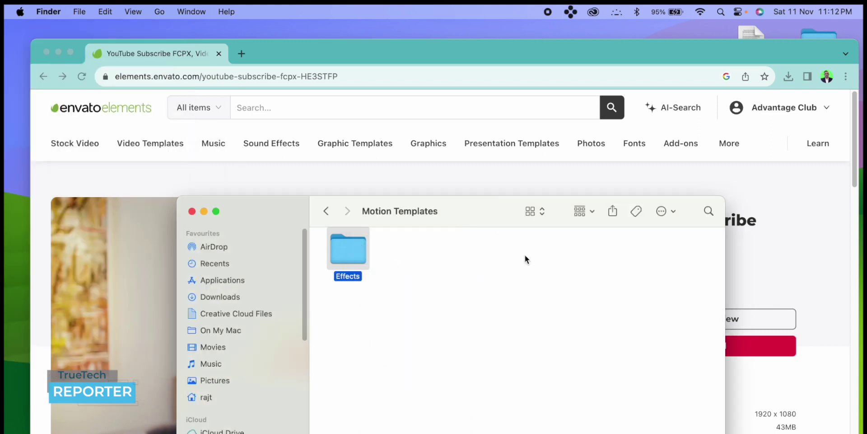
{"action": "left_click", "coordinate": [385, 238]}
Step: Create a new folder named 'Generator' inside Motion Templates
{"action": "right_click", "coordinate": [390, 243]}
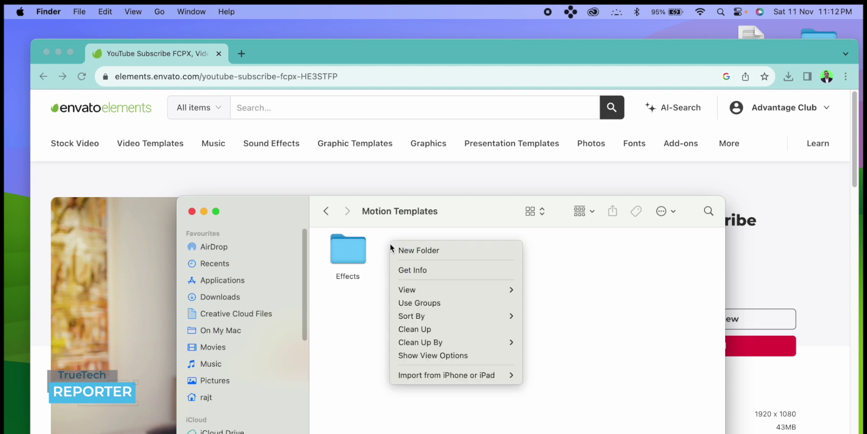
{"action": "left_click", "coordinate": [418, 252]}
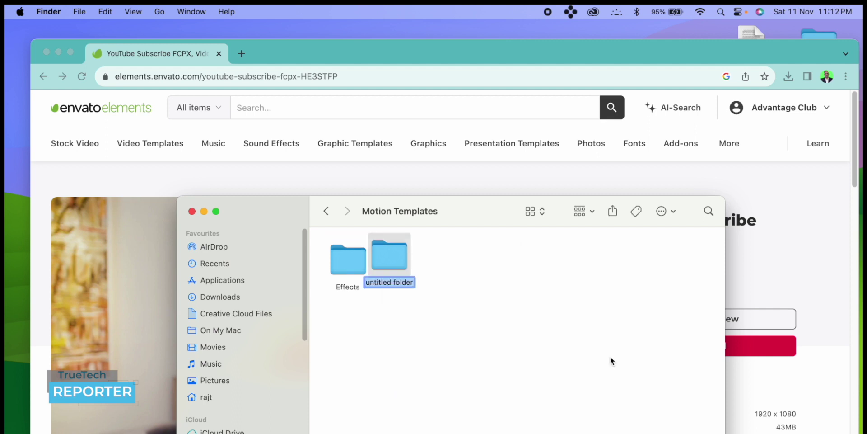
{"action": "type", "text": "Generators"}
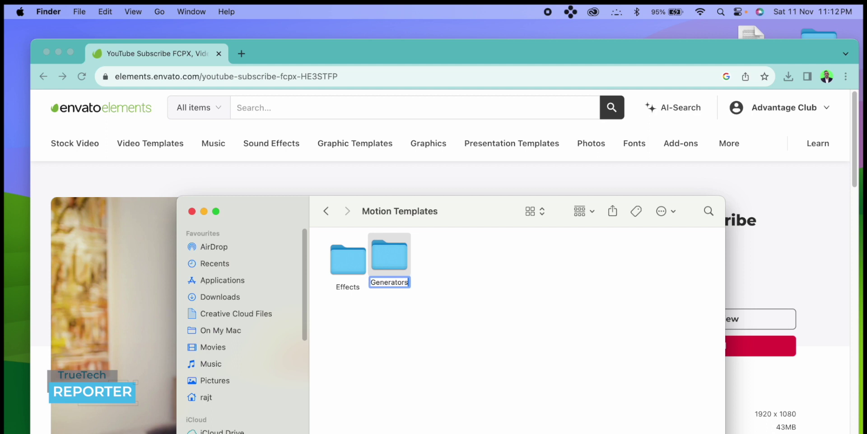
{"action": "key", "text": "BackSpace"}
{"action": "key", "text": "Return"}
{"action": "double_click", "coordinate": [402, 265]}
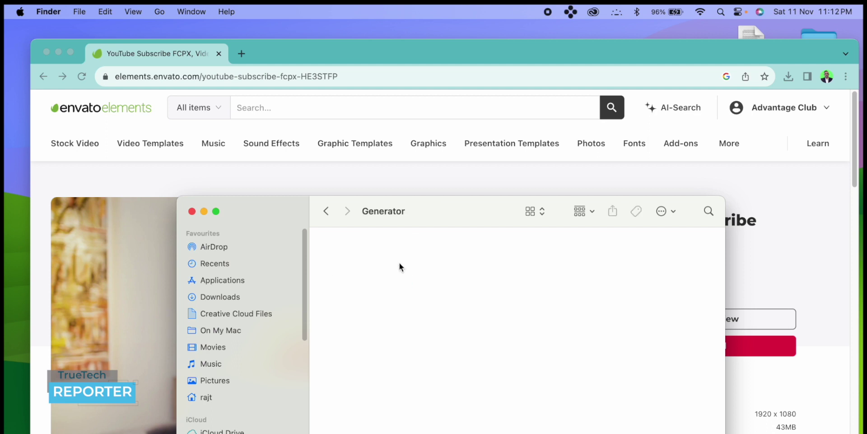
{"action": "left_click", "coordinate": [326, 211]}
Step: Append '.localized' to the Generator folder's name via Get Info
{"action": "right_click", "coordinate": [403, 262]}
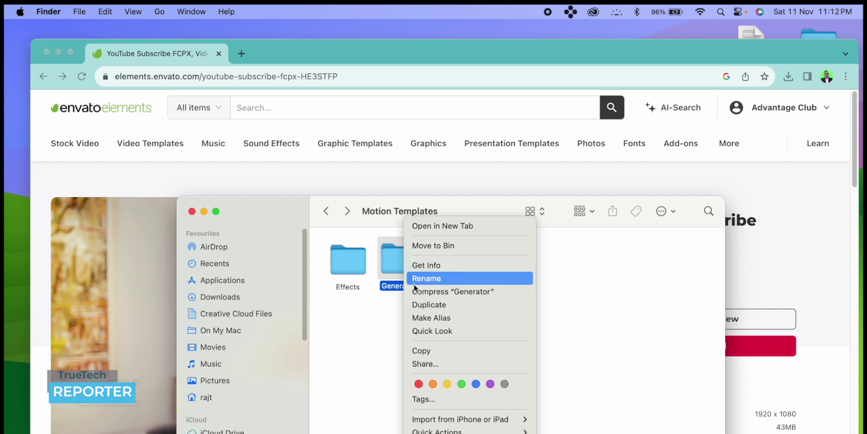
{"action": "left_click", "coordinate": [459, 262]}
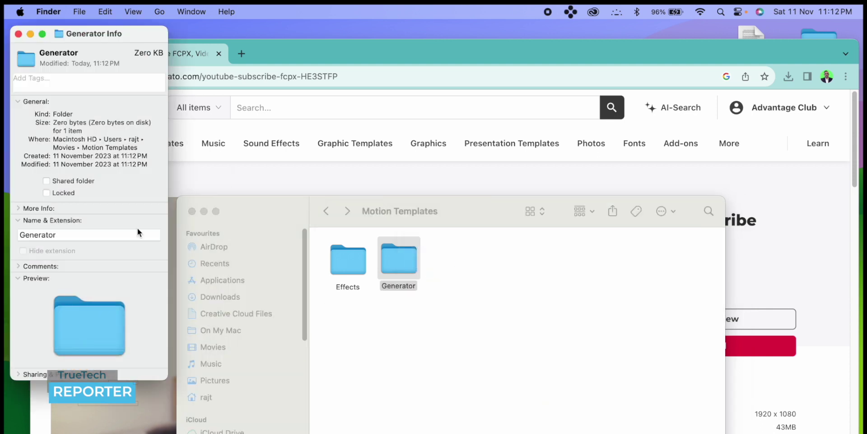
{"action": "left_click", "coordinate": [114, 236]}
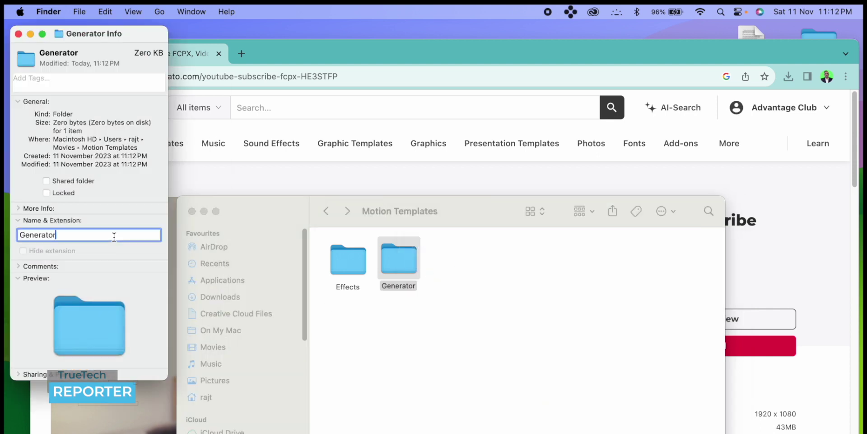
{"action": "type", "text": ".localized"}
{"action": "left_click", "coordinate": [18, 34]}
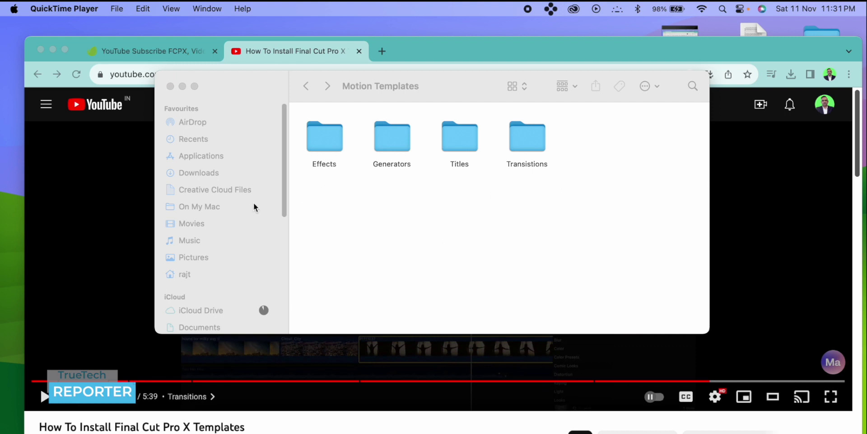
{"action": "right_click", "coordinate": [330, 138]}
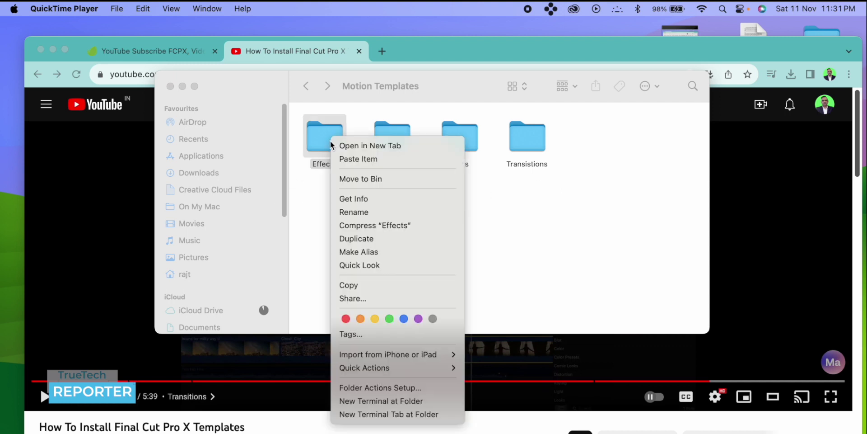
{"action": "left_click", "coordinate": [384, 202]}
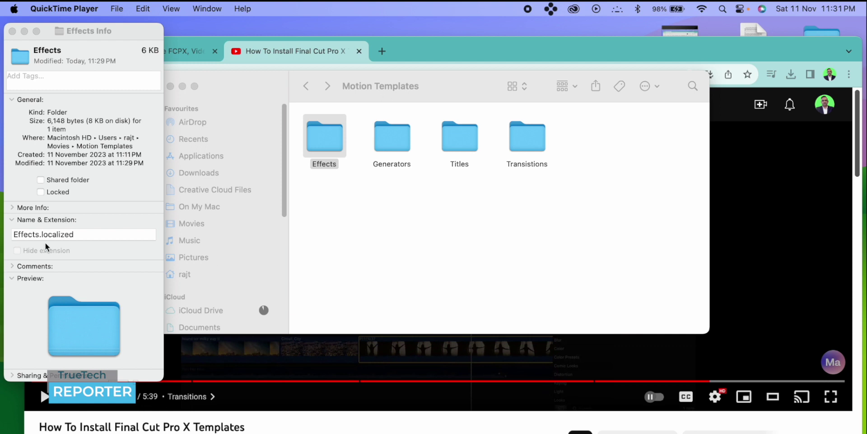
{"action": "left_click", "coordinate": [12, 31]}
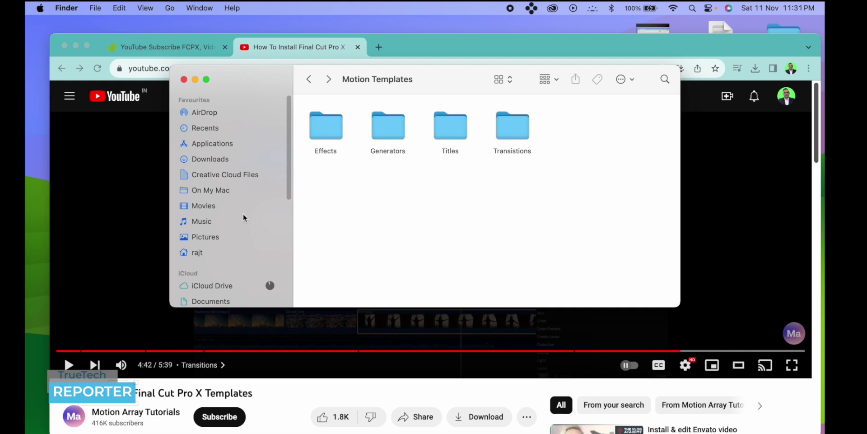
Step: Look inside the downloaded subscribe template folder in Downloads, then return to Motion Templates
{"action": "left_click", "coordinate": [252, 162]}
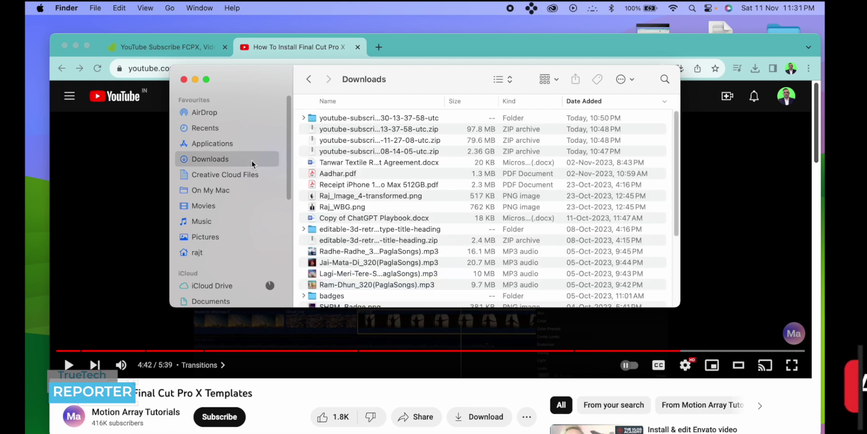
{"action": "left_click", "coordinate": [352, 119]}
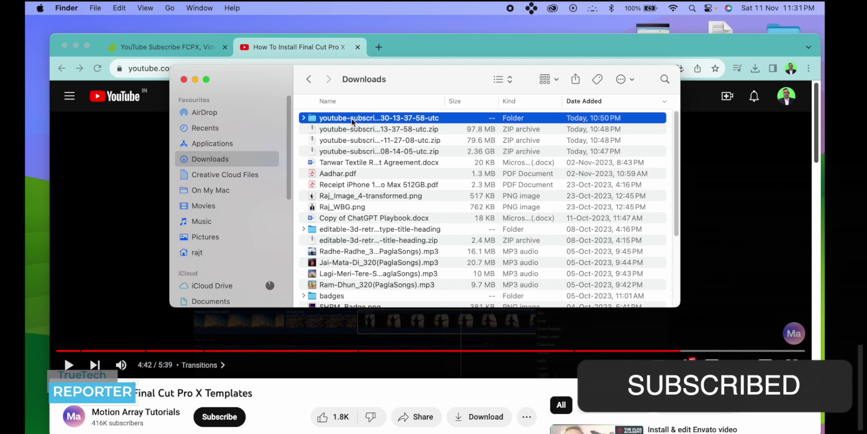
{"action": "double_click", "coordinate": [352, 120]}
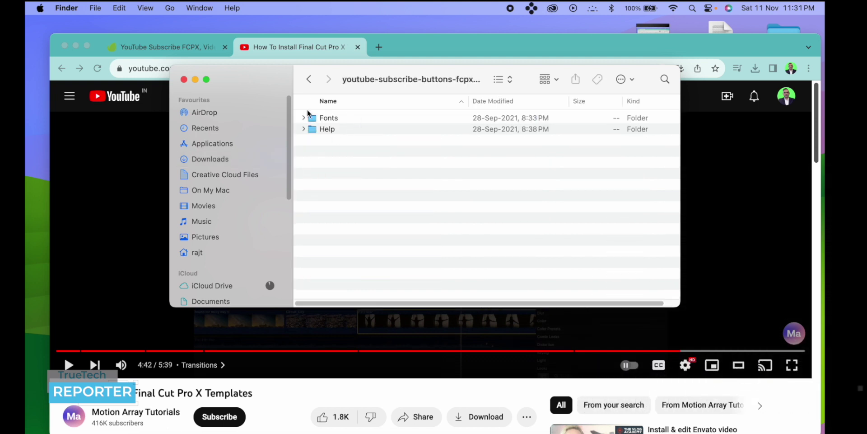
{"action": "left_click", "coordinate": [309, 80]}
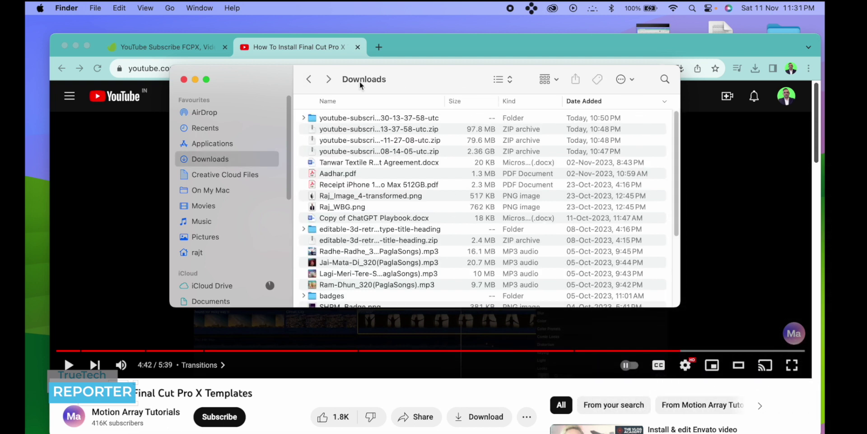
{"action": "left_click", "coordinate": [309, 80]}
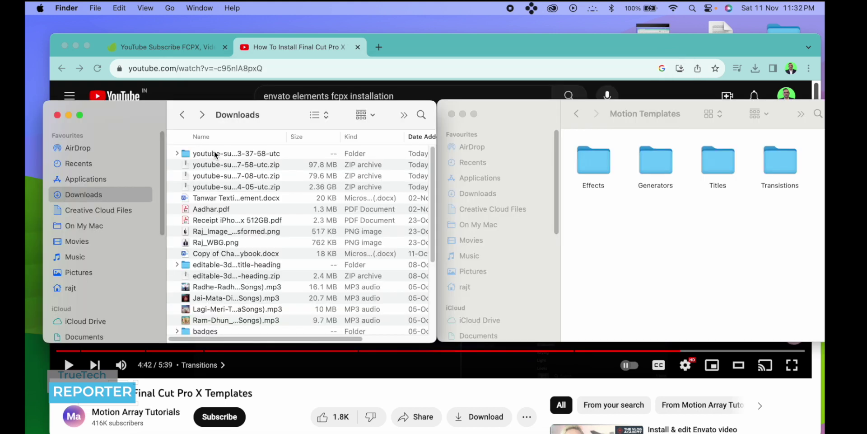
Step: Open Youtube Subscribe Buttons in the downloaded folder, inspect Button 01, then return to the top level
{"action": "double_click", "coordinate": [215, 154]}
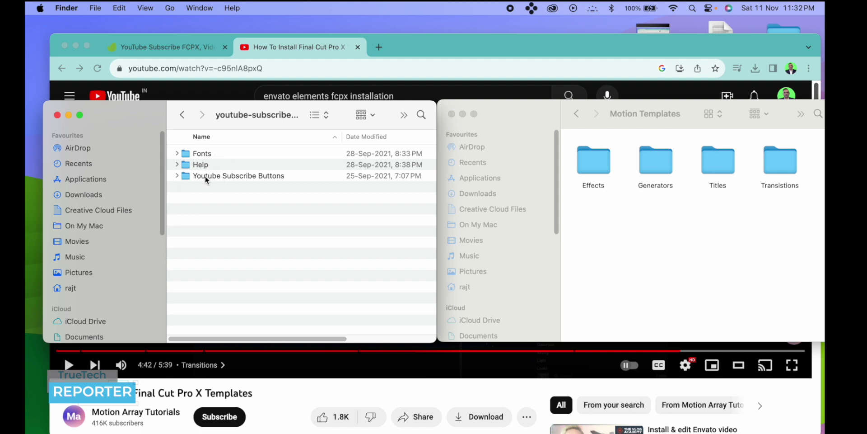
{"action": "double_click", "coordinate": [206, 177]}
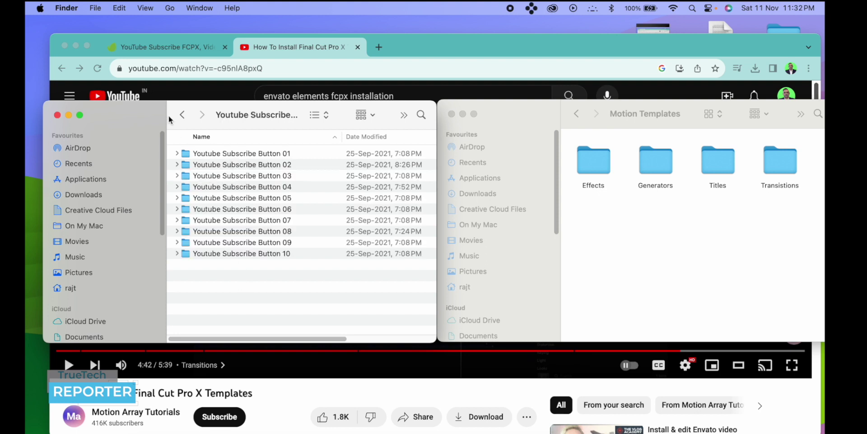
{"action": "left_click", "coordinate": [182, 115]}
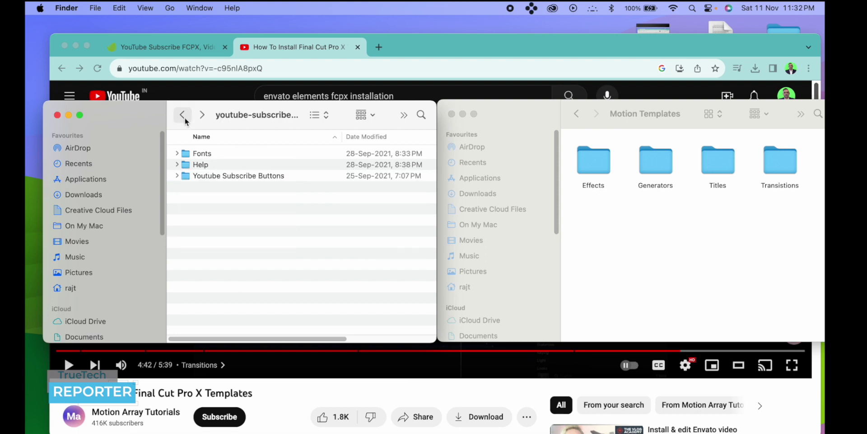
{"action": "double_click", "coordinate": [227, 178]}
{"action": "left_click", "coordinate": [237, 154]}
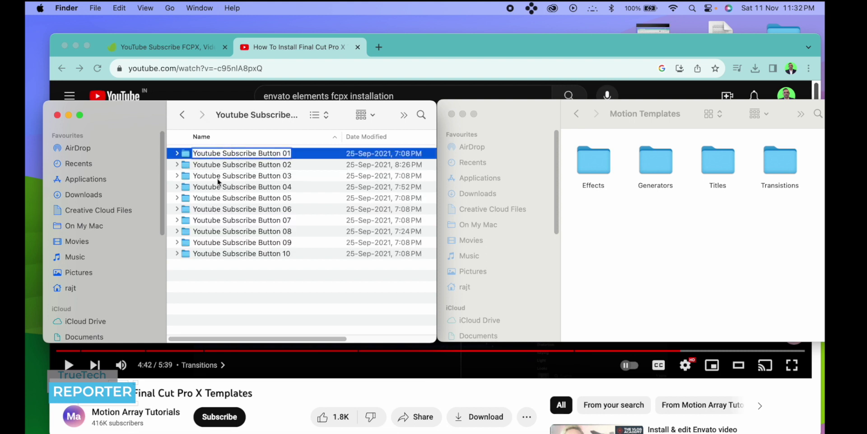
{"action": "left_click_drag", "start_coordinate": [237, 154], "coordinate": [211, 158]}
{"action": "double_click", "coordinate": [211, 154]}
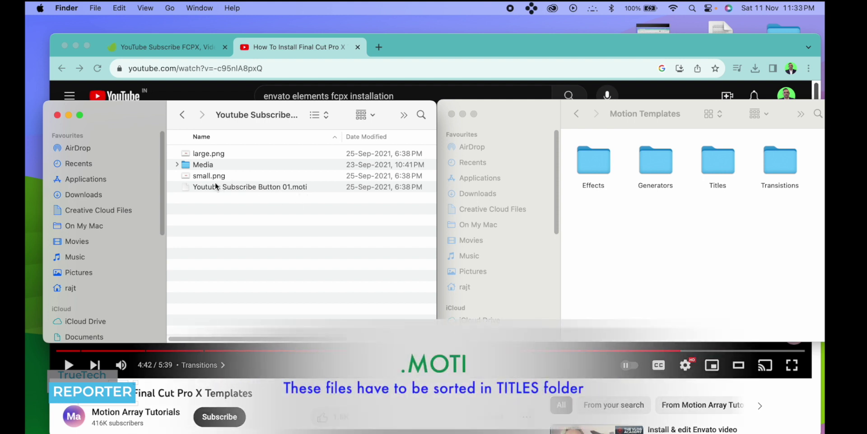
{"action": "left_click", "coordinate": [182, 116]}
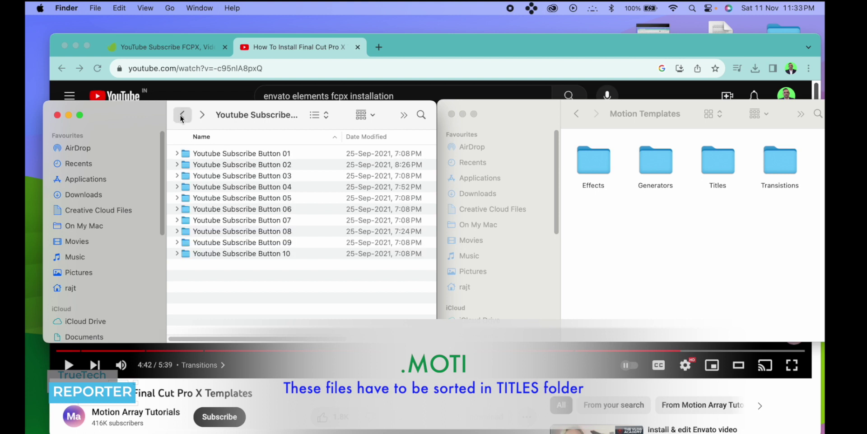
{"action": "left_click", "coordinate": [182, 116]}
Step: Copy the Youtube Subscribe Buttons folder and open Titles in the Motion Templates window
{"action": "right_click", "coordinate": [216, 175]}
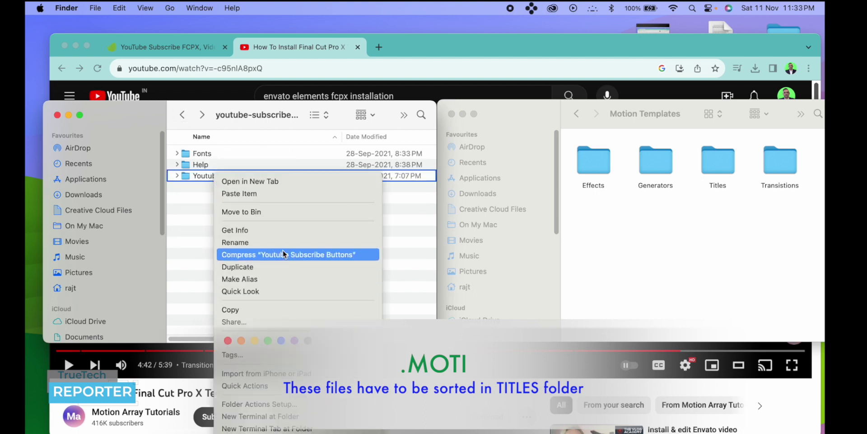
{"action": "left_click", "coordinate": [269, 310]}
{"action": "left_click", "coordinate": [725, 206]}
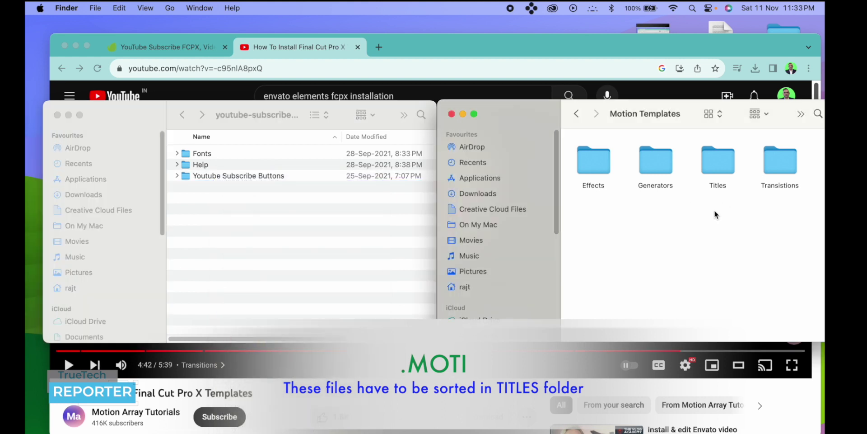
{"action": "double_click", "coordinate": [718, 162]}
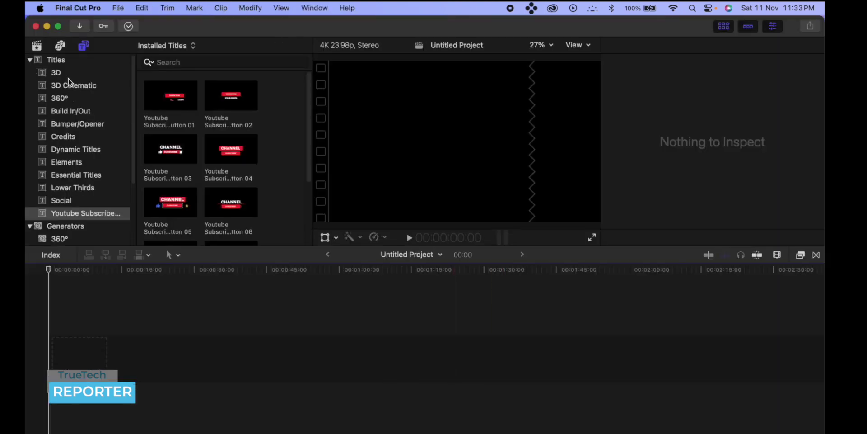
Step: Check the Youtube Subscribe titles in Final Cut Pro's Titles browser, then quit Final Cut Pro
{"action": "left_click", "coordinate": [70, 75]}
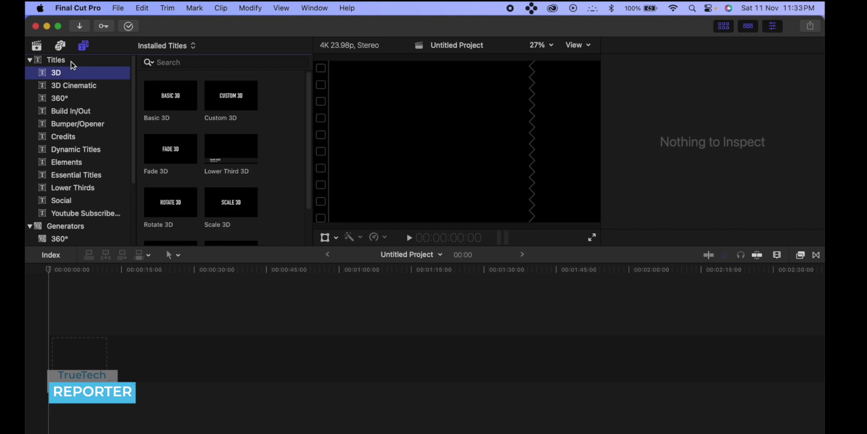
{"action": "left_click", "coordinate": [74, 64]}
{"action": "left_click", "coordinate": [99, 216]}
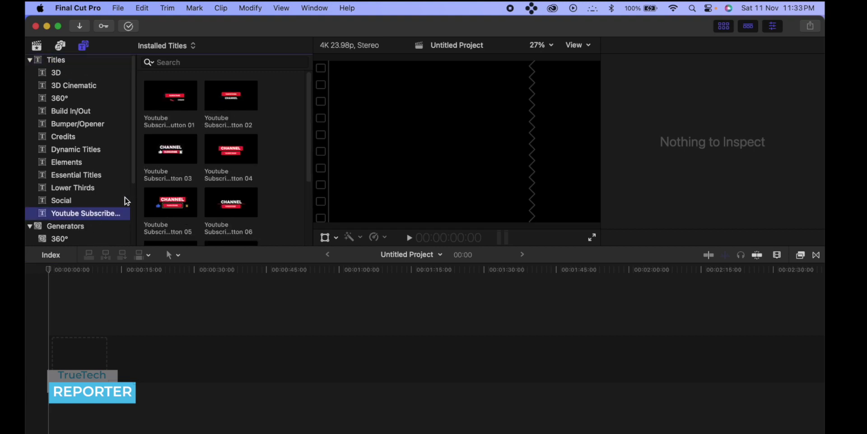
{"action": "scroll", "coordinate": [199, 180], "scroll_direction": "down", "scroll_amount": 3}
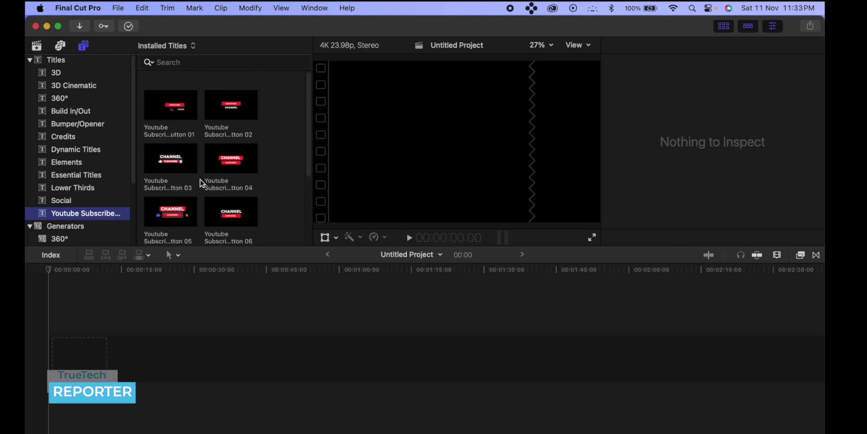
{"action": "scroll", "coordinate": [198, 180], "scroll_direction": "up", "scroll_amount": 3}
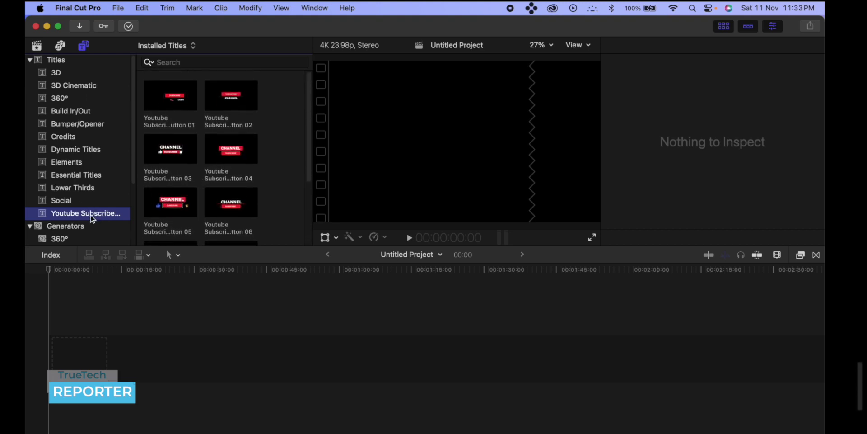
{"action": "left_click", "coordinate": [95, 7]}
{"action": "left_click", "coordinate": [118, 169]}
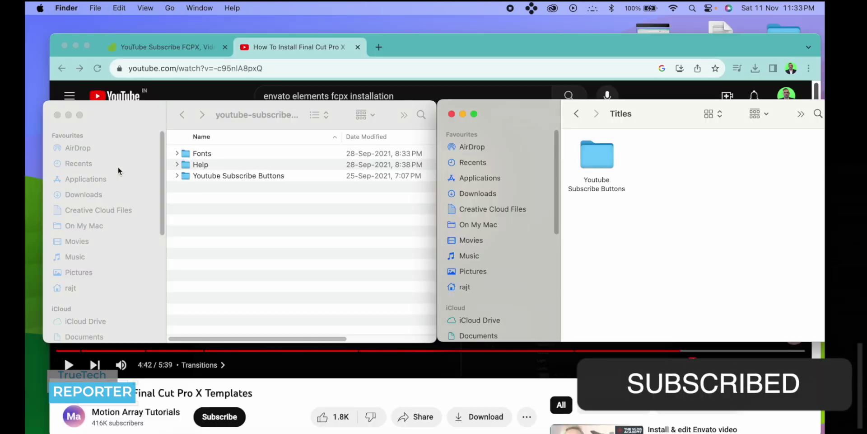
Step: Return the second Finder window to Motion Templates and hide Chrome to reveal the desktop
{"action": "left_click", "coordinate": [574, 116]}
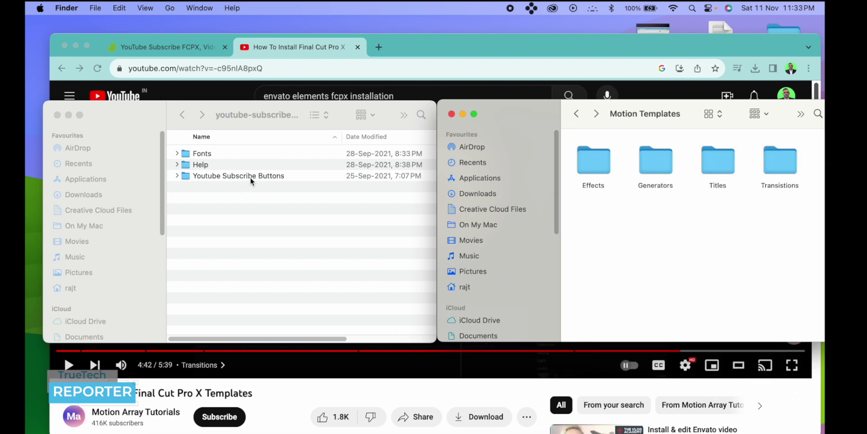
{"action": "left_click", "coordinate": [76, 45]}
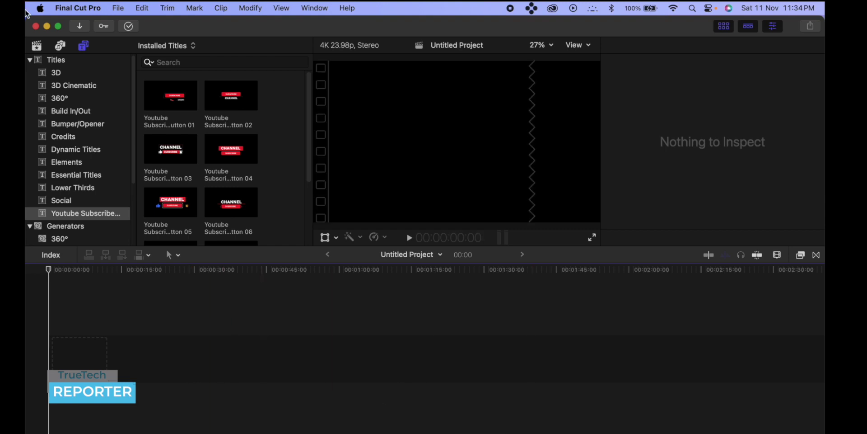
{"action": "left_click", "coordinate": [48, 27]}
{"action": "scroll", "coordinate": [64, 199], "scroll_direction": "down", "scroll_amount": 5}
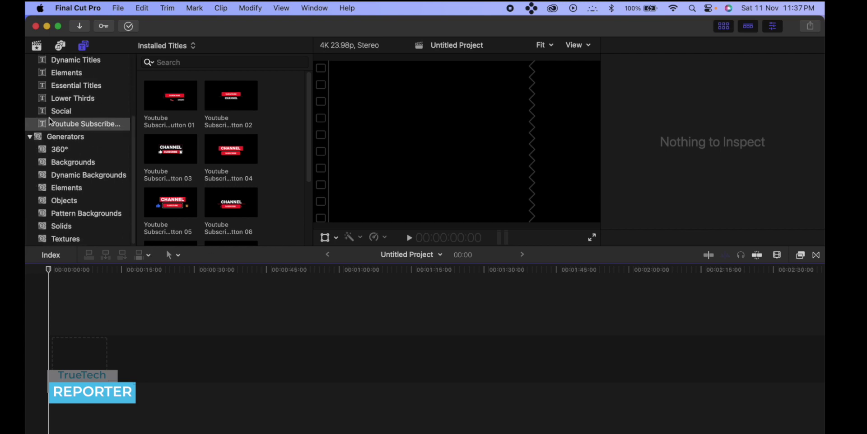
{"action": "scroll", "coordinate": [58, 126], "scroll_direction": "up", "scroll_amount": 5}
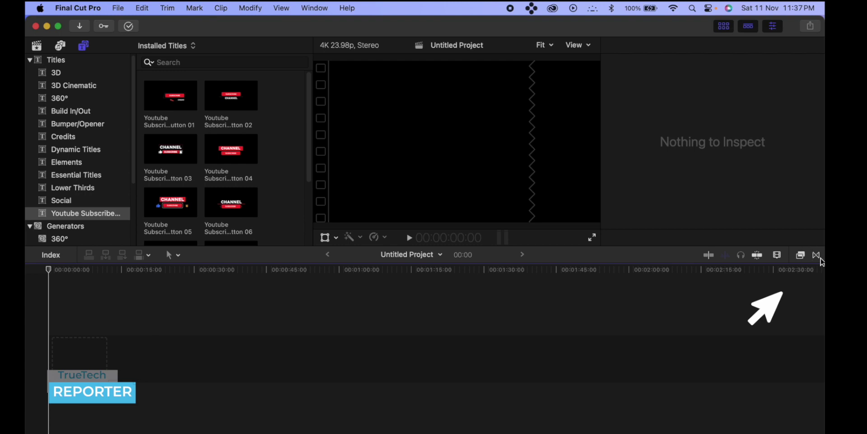
Step: Scroll through the installed effects, then switch to the Transitions browser listing Cross Dissolve and 3D Rectangle
{"action": "left_click", "coordinate": [817, 255]}
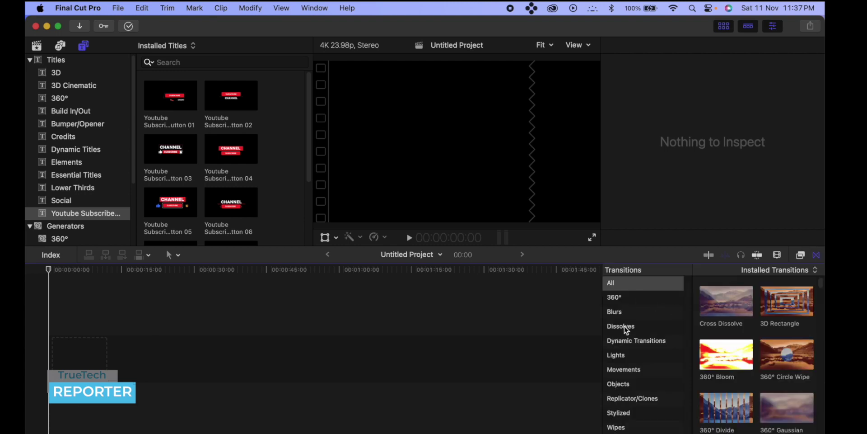
{"action": "left_click", "coordinate": [801, 256]}
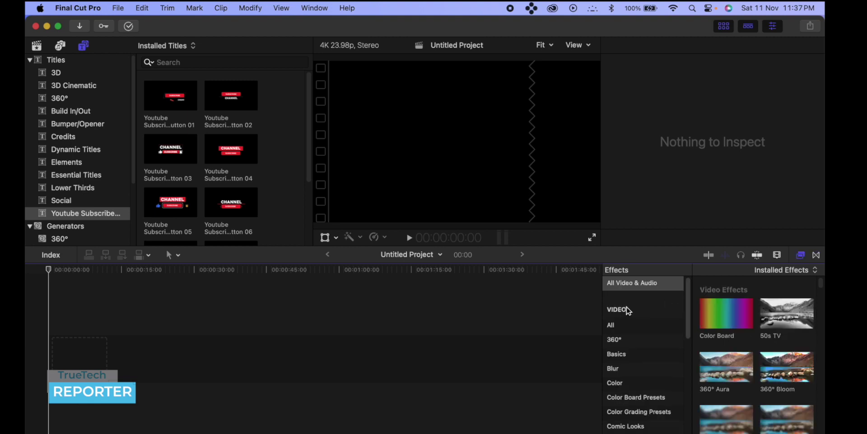
{"action": "scroll", "coordinate": [653, 401], "scroll_direction": "down", "scroll_amount": 3}
{"action": "scroll", "coordinate": [642, 389], "scroll_direction": "down", "scroll_amount": 3}
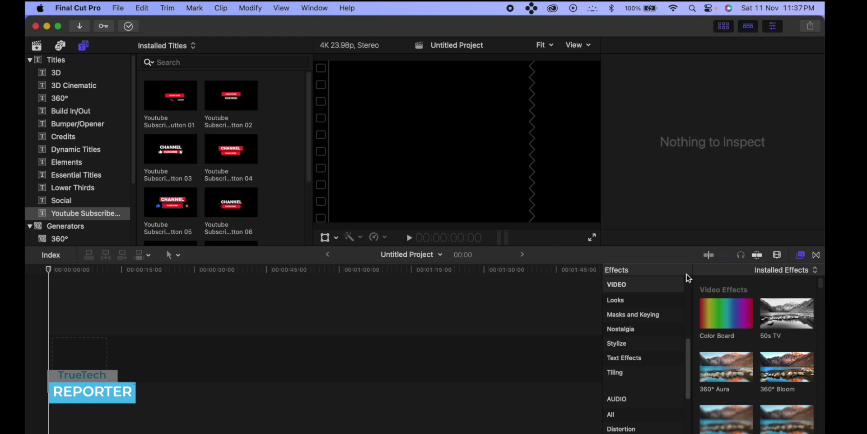
{"action": "left_click", "coordinate": [816, 255]}
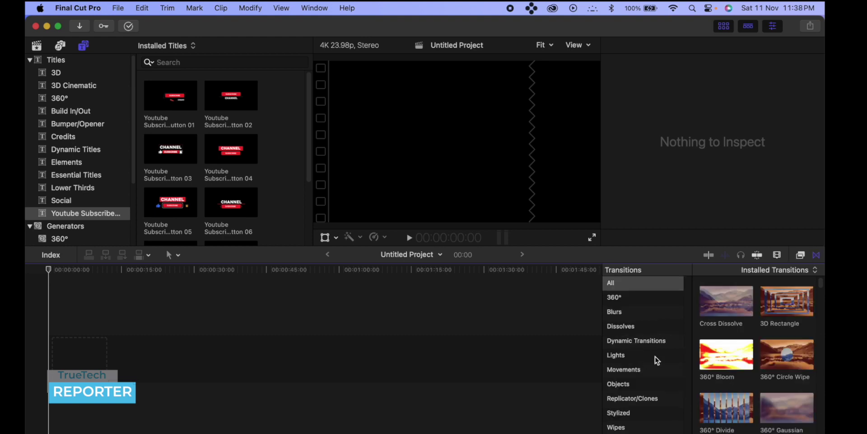